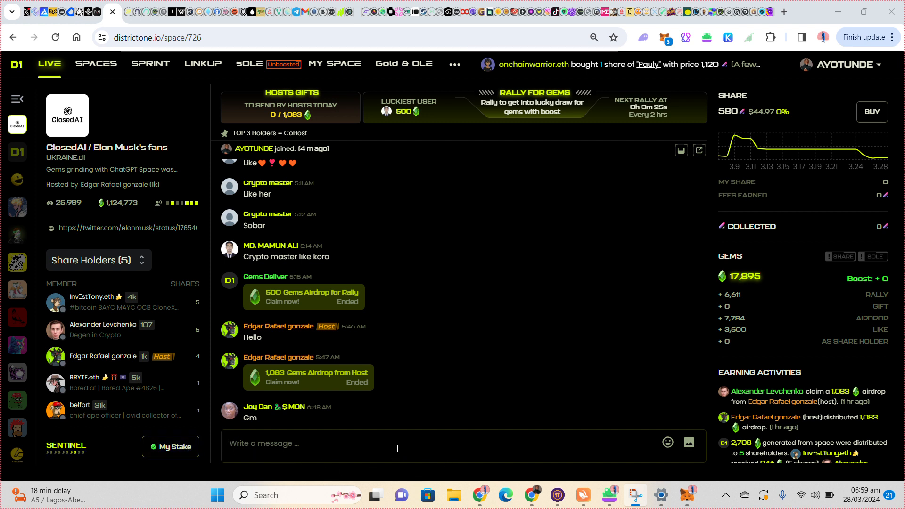
# View the My Stake details for Sentinel and dismiss the panel.
pyautogui.click(170, 447)
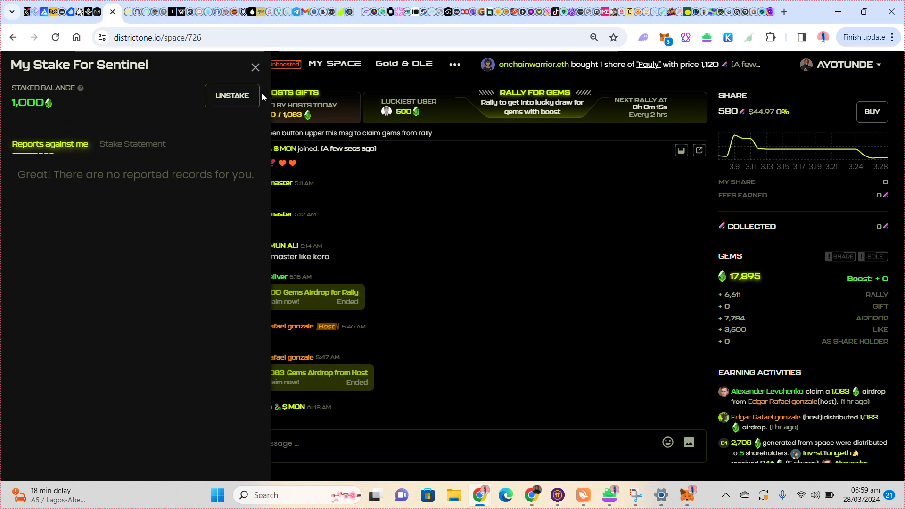
pyautogui.click(255, 69)
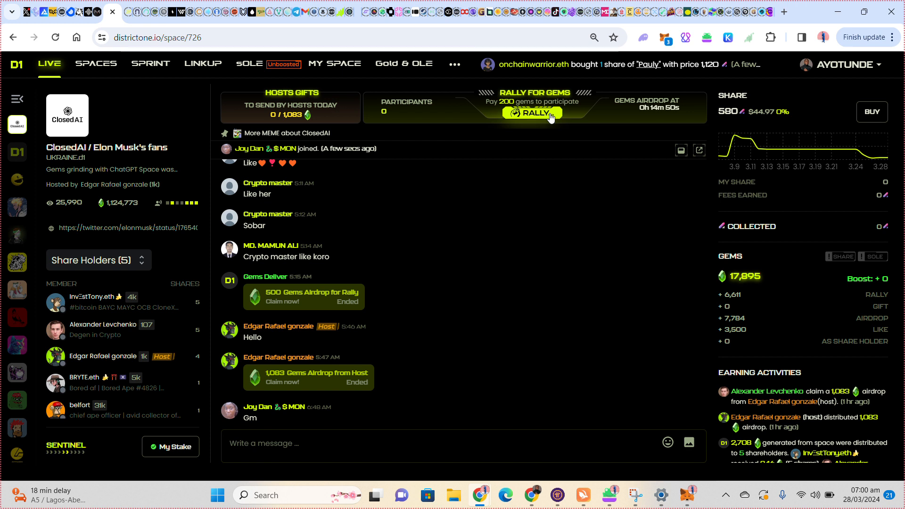
# Join the rally for gems in the ClosedAI space.
pyautogui.click(552, 115)
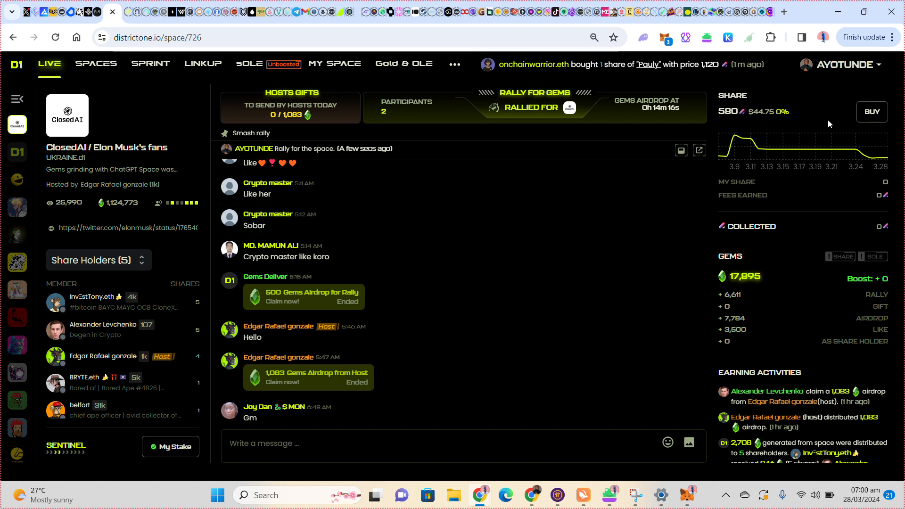
# Compare the space share price in OLE and ETH, then dismiss the purchase dialog.
pyautogui.click(871, 111)
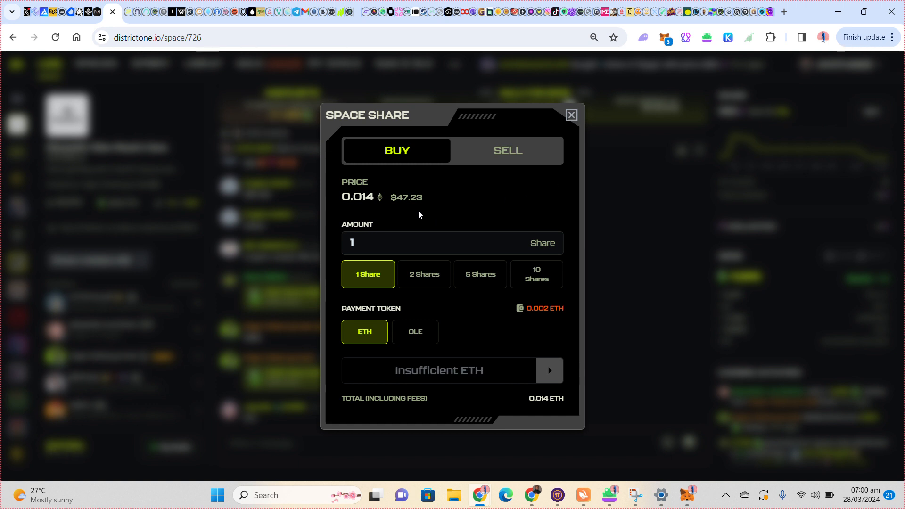
pyautogui.click(420, 337)
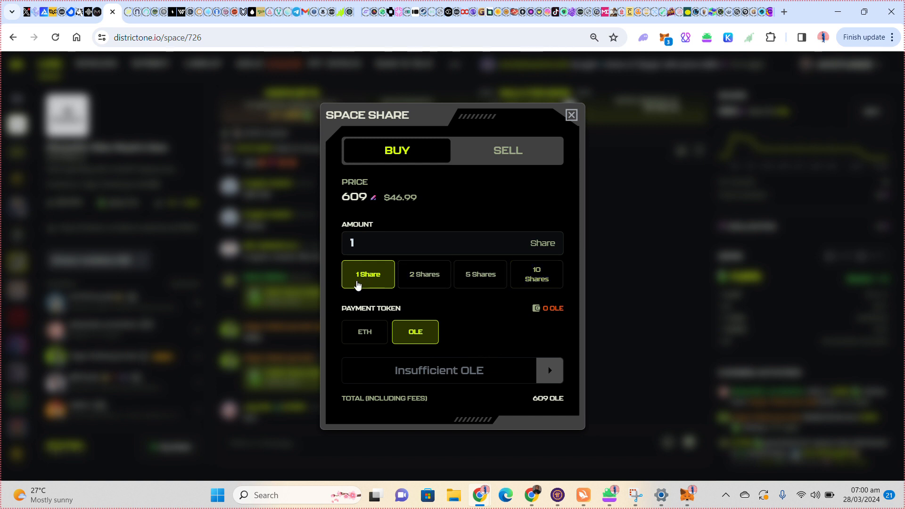
pyautogui.click(368, 339)
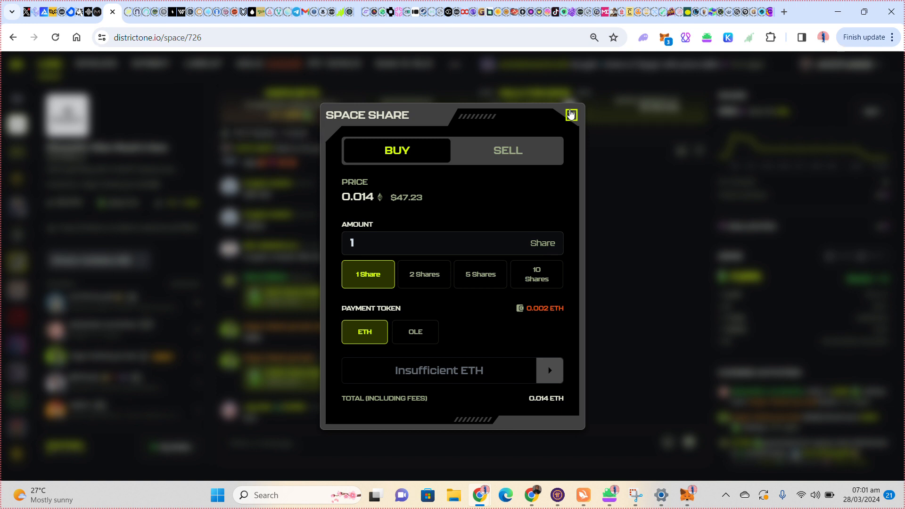
pyautogui.click(571, 115)
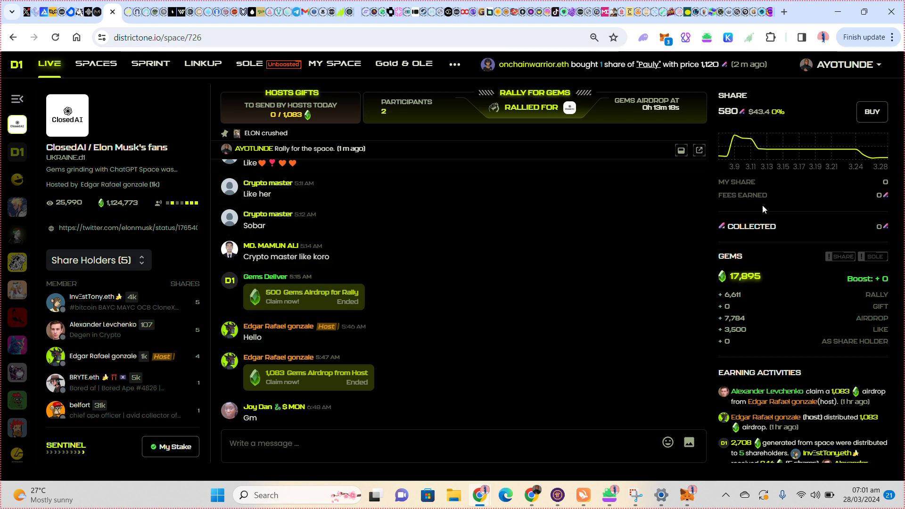
# Review Blast Gold and Epoch 2 rewards, then return to the live ClosedAI space.
pyautogui.click(404, 63)
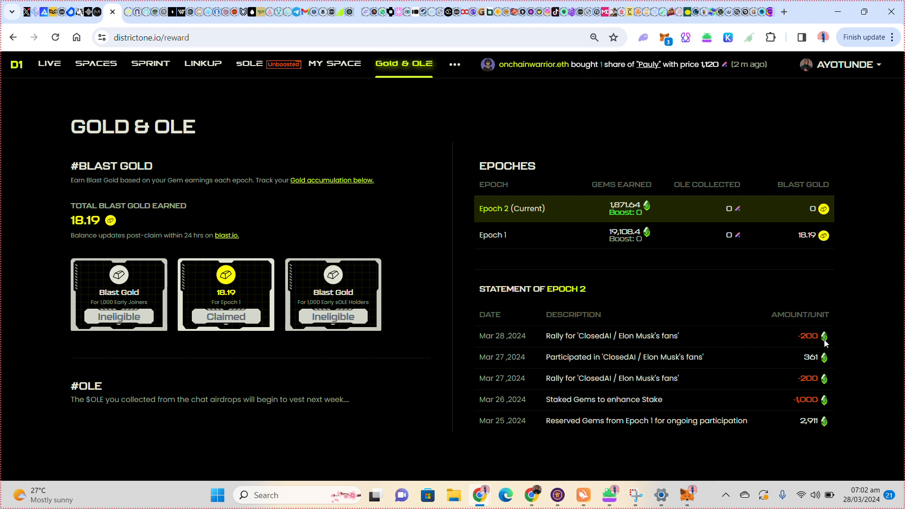
pyautogui.click(48, 64)
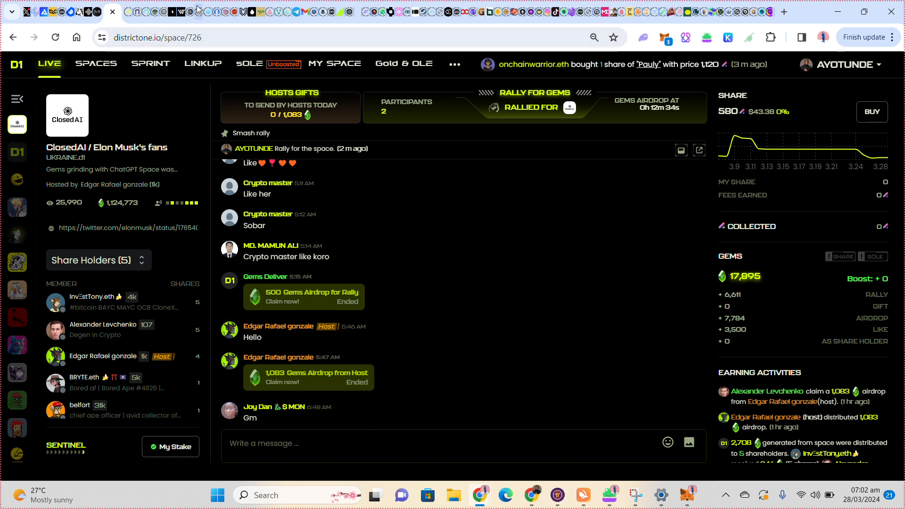
pyautogui.click(421, 71)
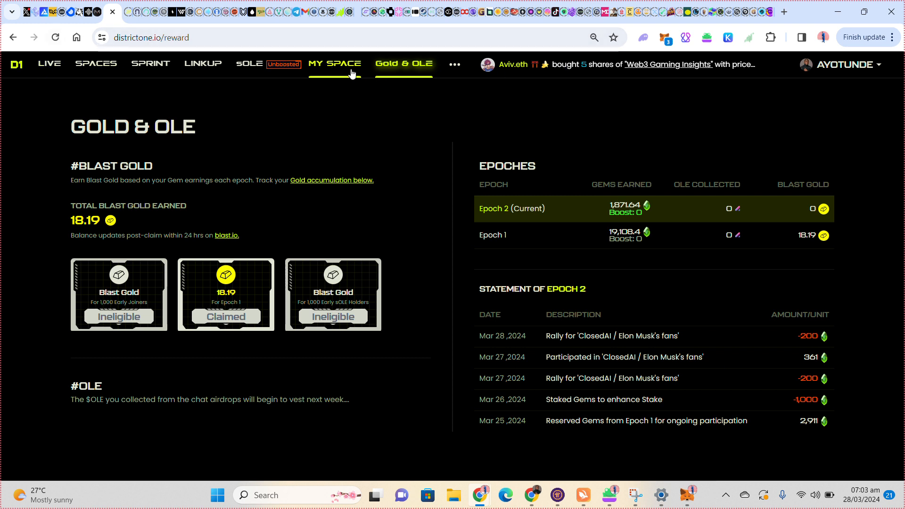
# Look over the Create A Space form from My Space, then return to the live ClosedAI space.
pyautogui.click(334, 64)
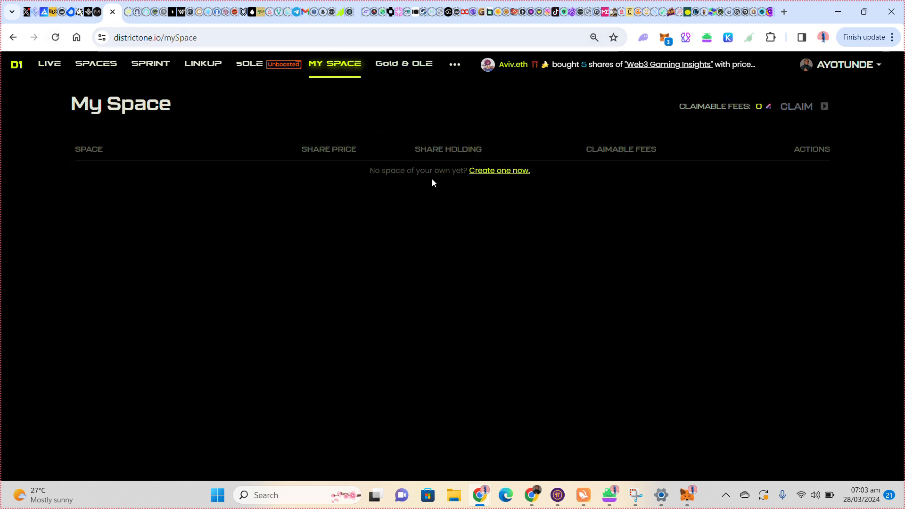
pyautogui.click(499, 169)
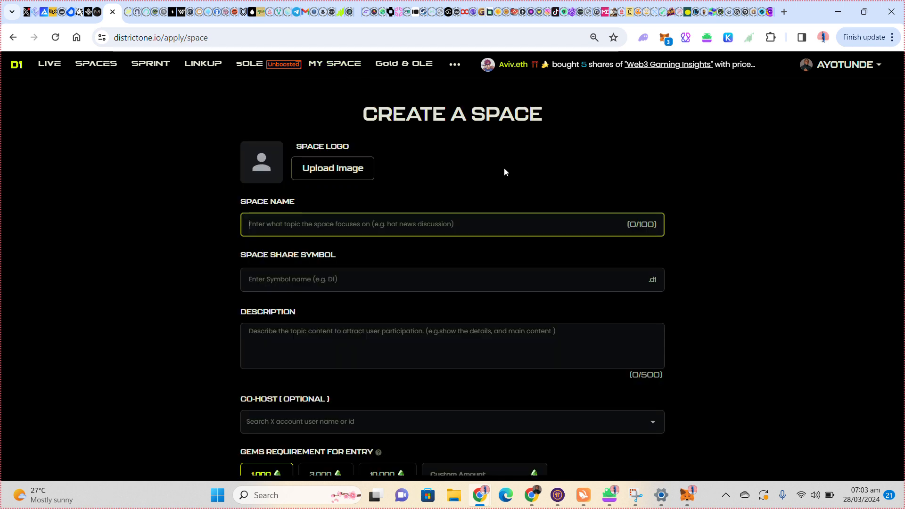
pyautogui.scroll(-3, 481, 241)
pyautogui.scroll(-2, 480, 241)
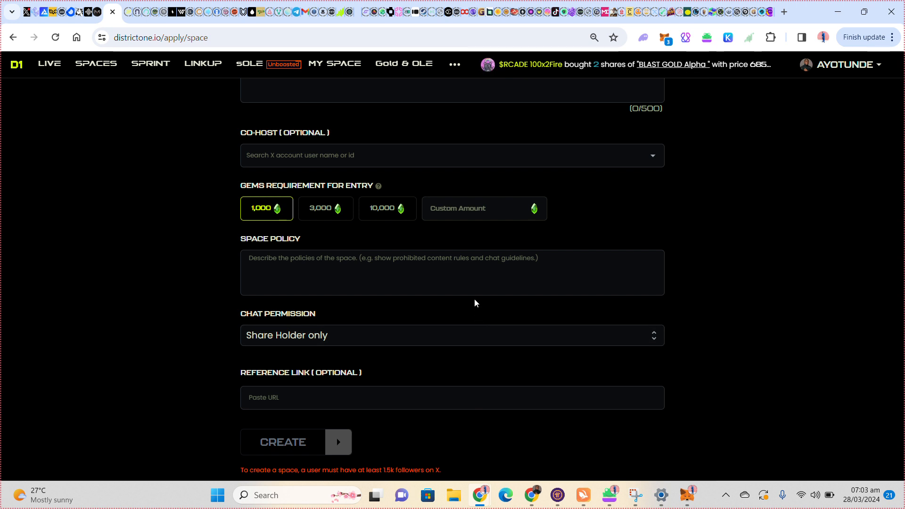
pyautogui.scroll(2, 475, 302)
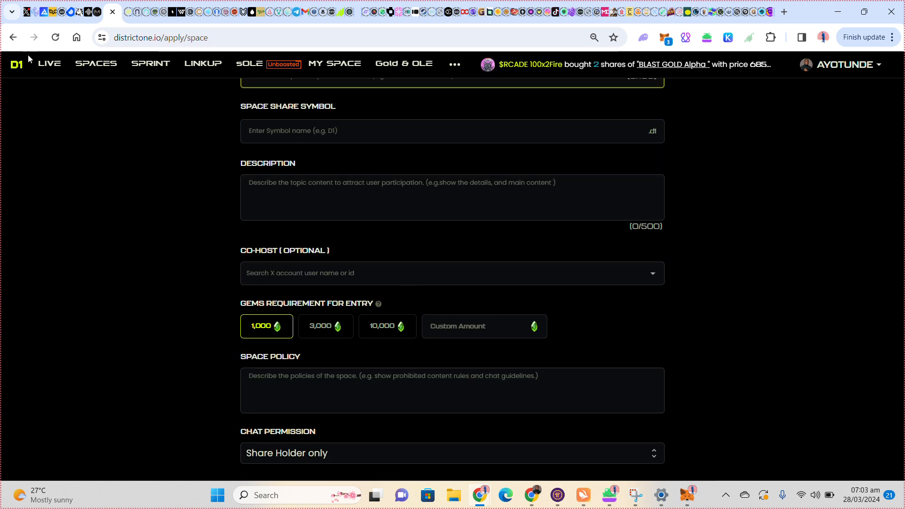
pyautogui.click(49, 63)
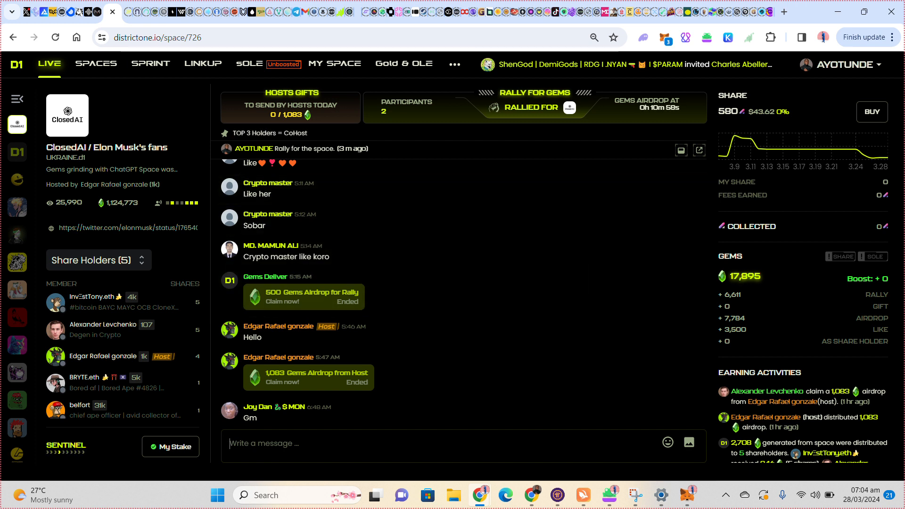
pyautogui.click(872, 111)
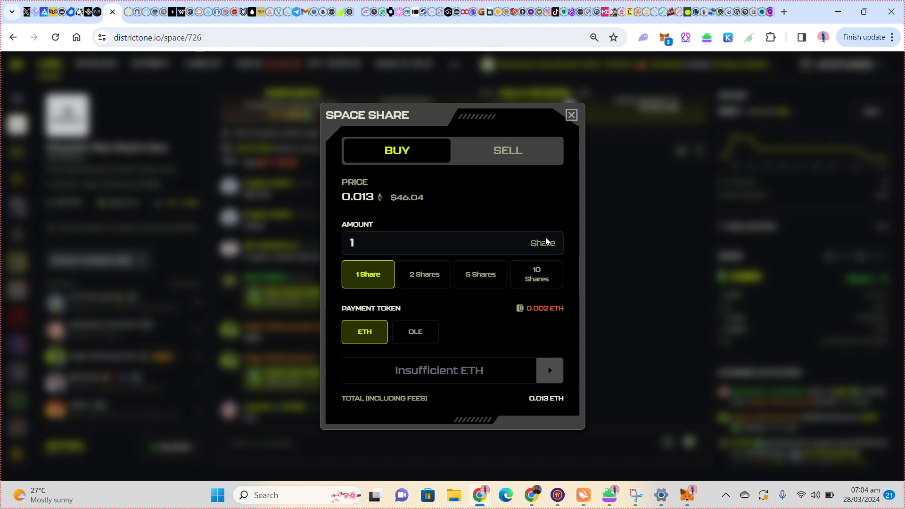
pyautogui.click(571, 115)
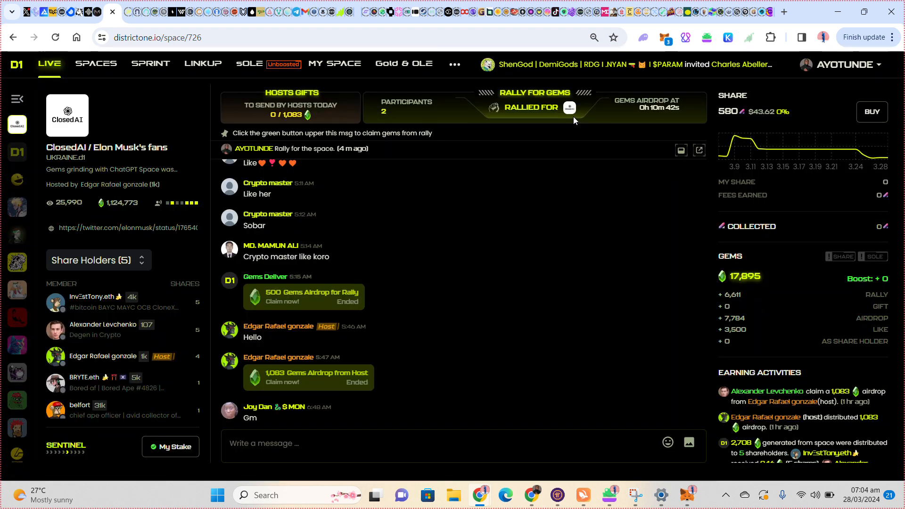